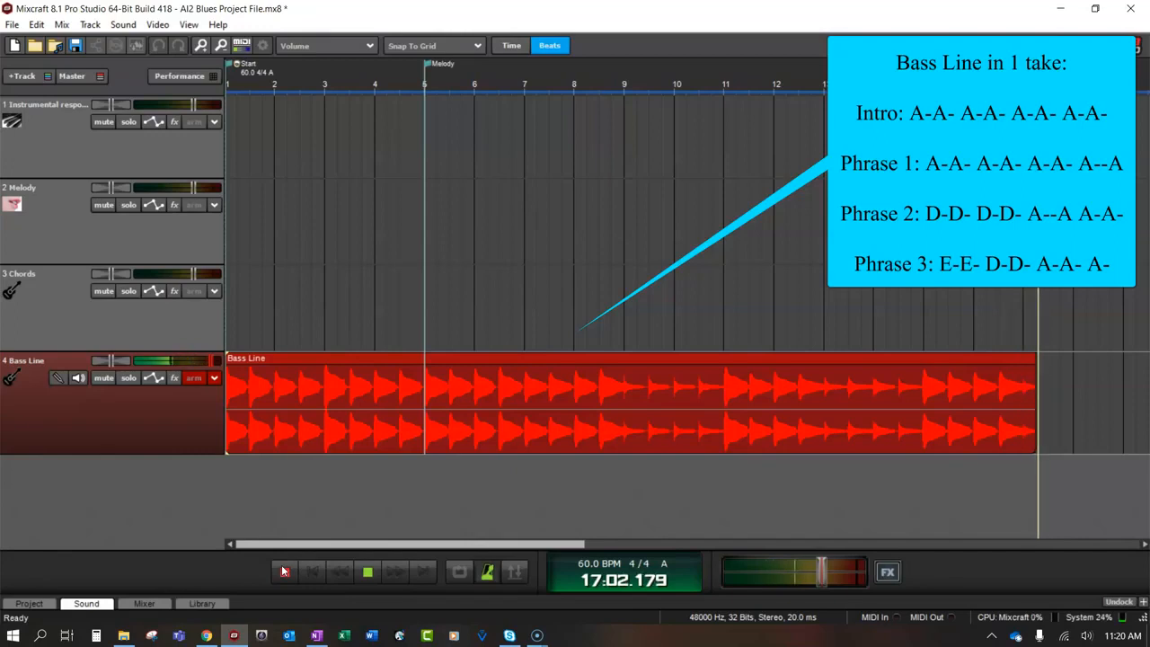
Finish the Bass Line take, arm the Chords track and record a full chord take from the start
left_click(284, 571)
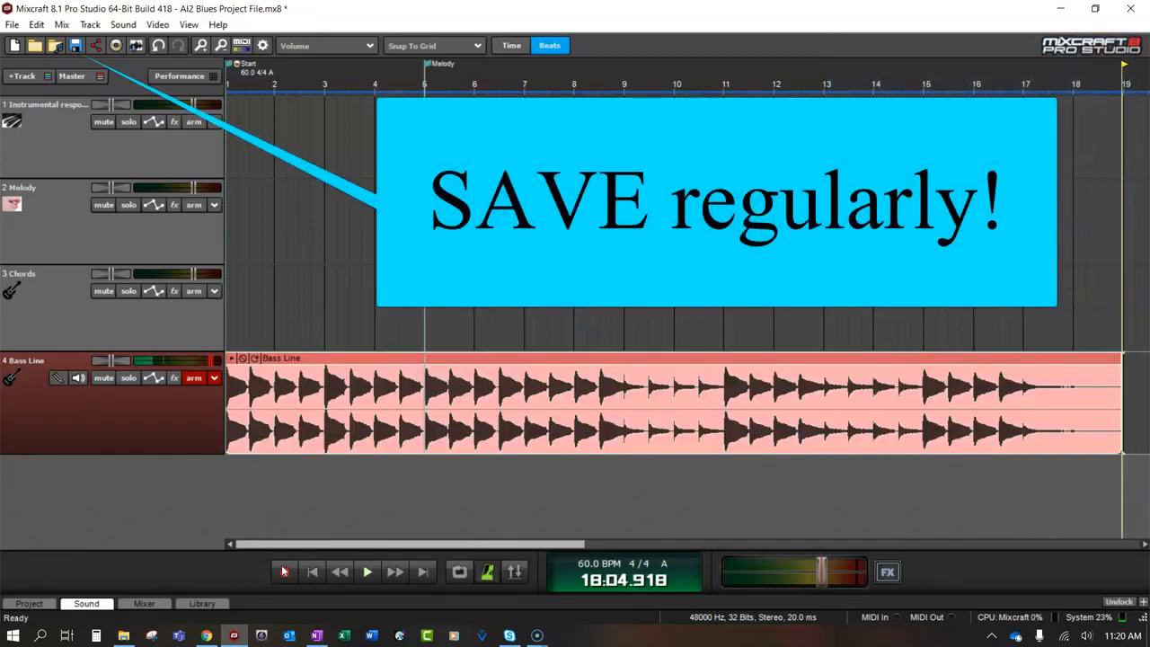
left_click(193, 291)
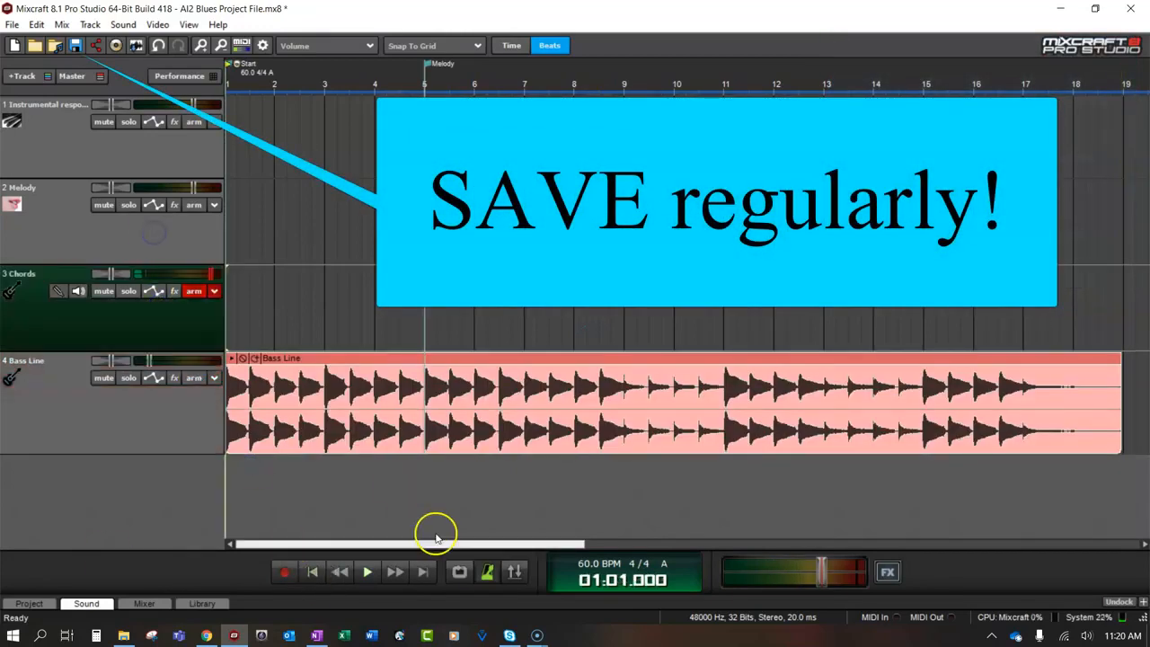
left_click(285, 572)
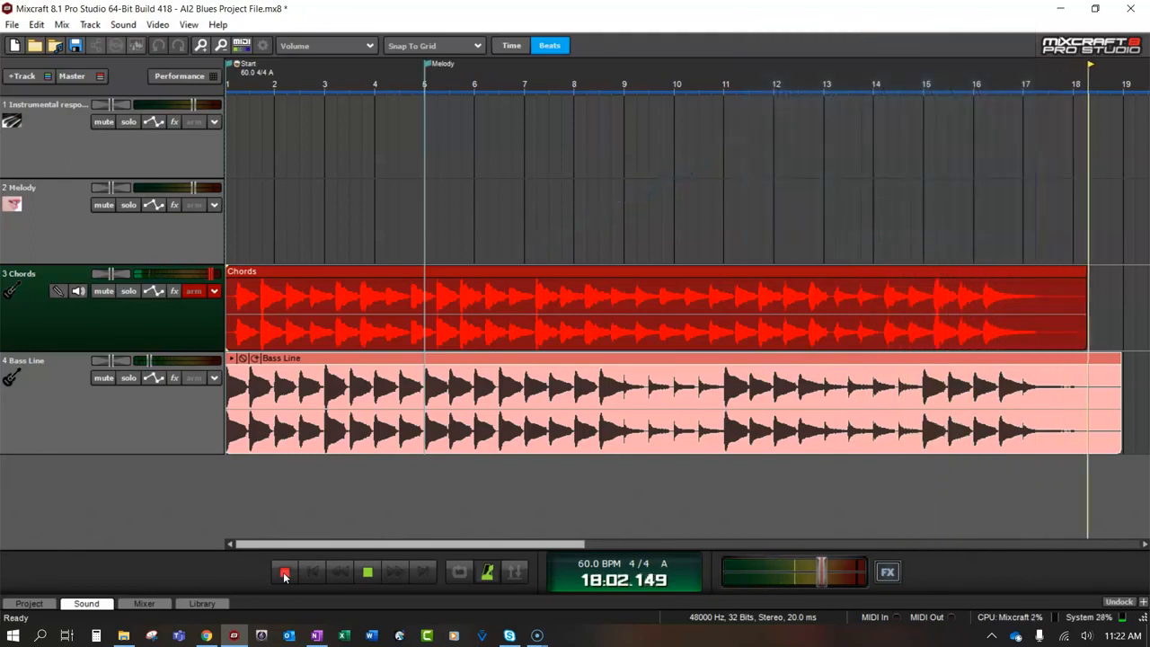
left_click(284, 573)
Record a vocal take on the Melody track from the start while reading the "Matchbox Blues" score in OneNote
left_click(314, 572)
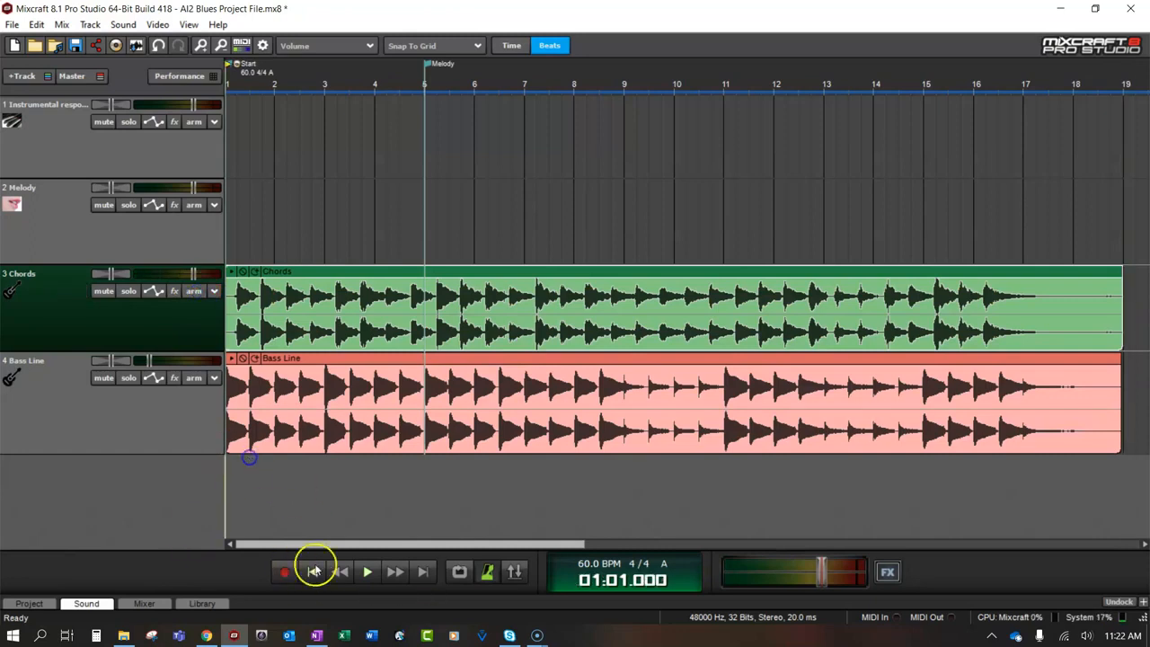
left_click(194, 204)
left_click(284, 573)
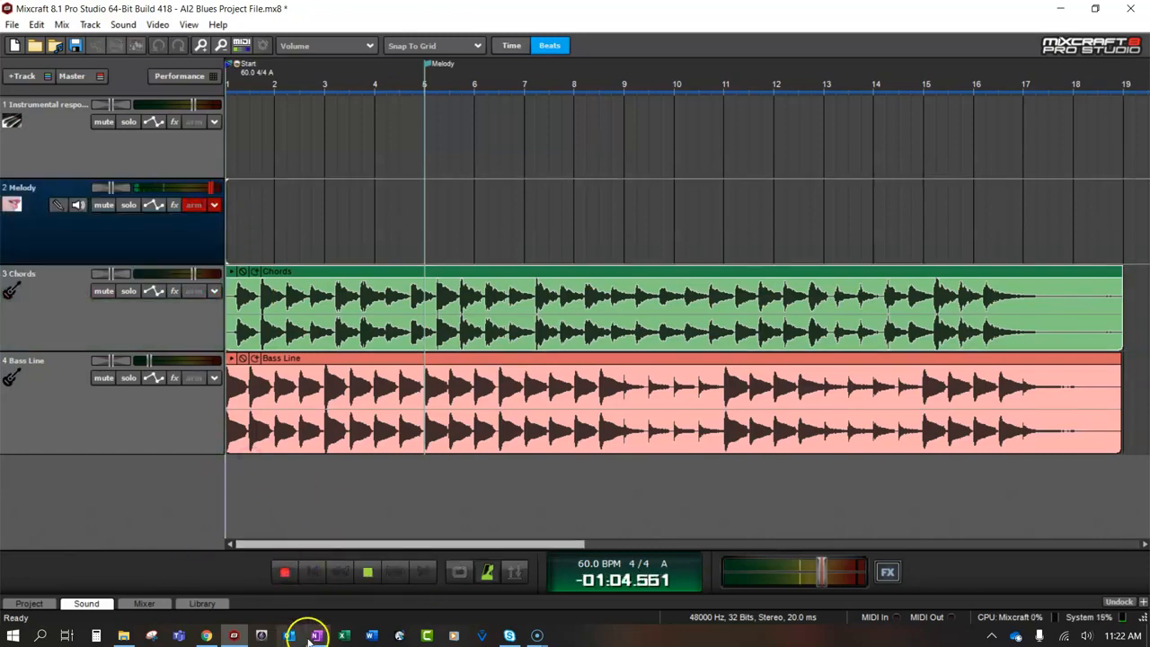
mouse_move(316, 638)
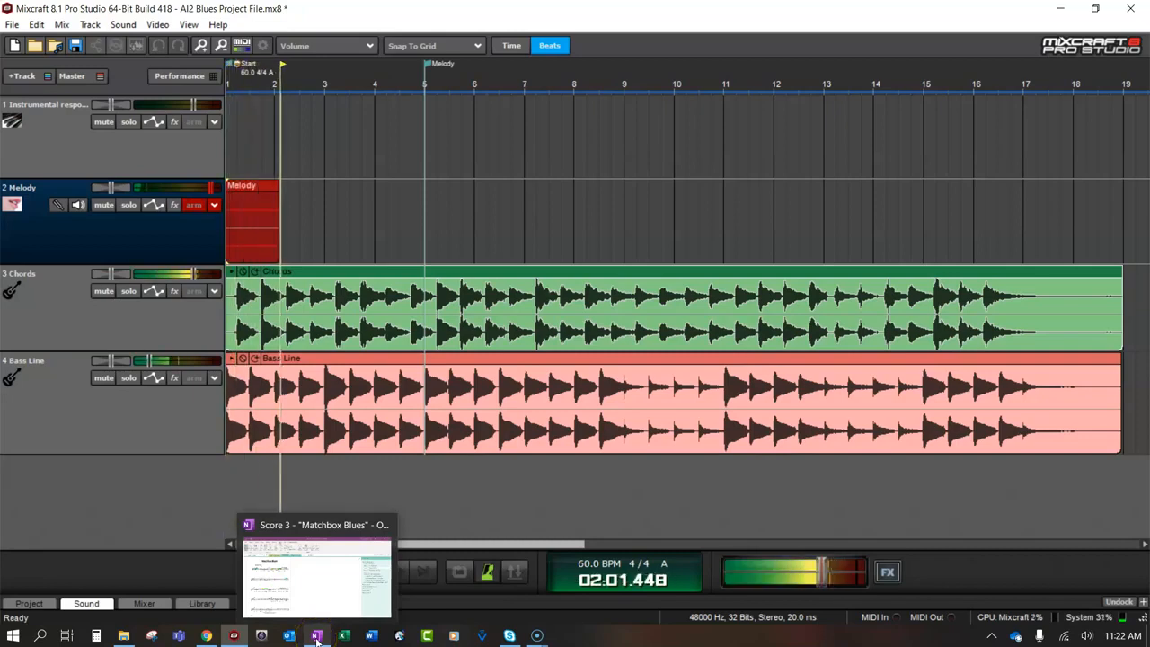
left_click(317, 636)
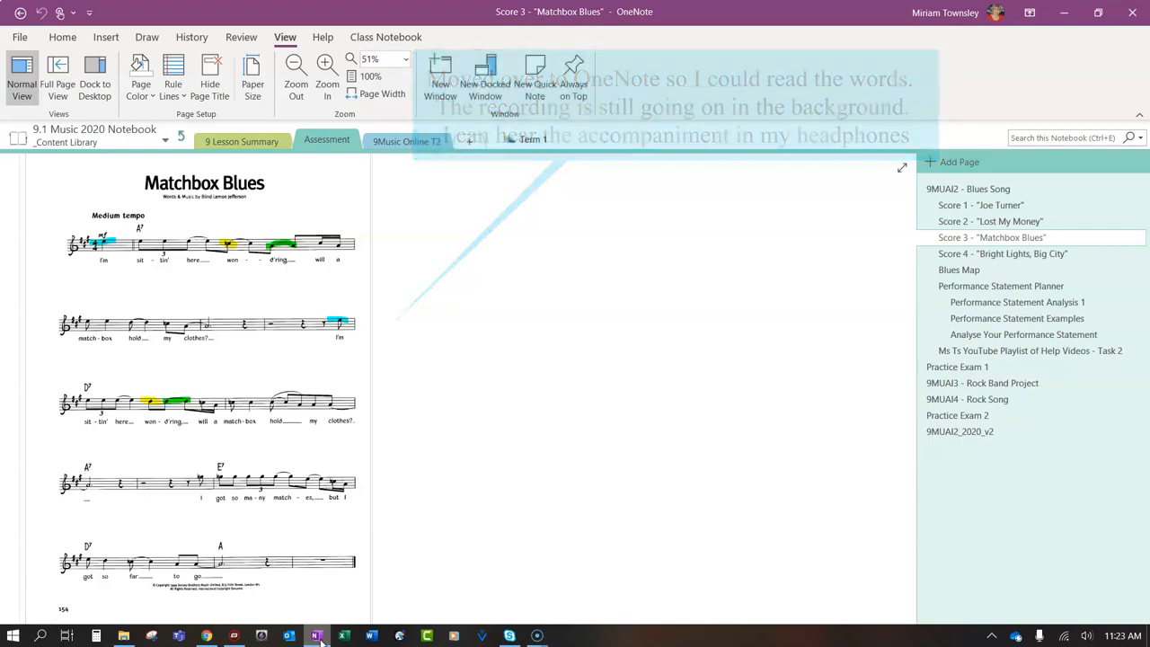
left_click(234, 636)
left_click(284, 573)
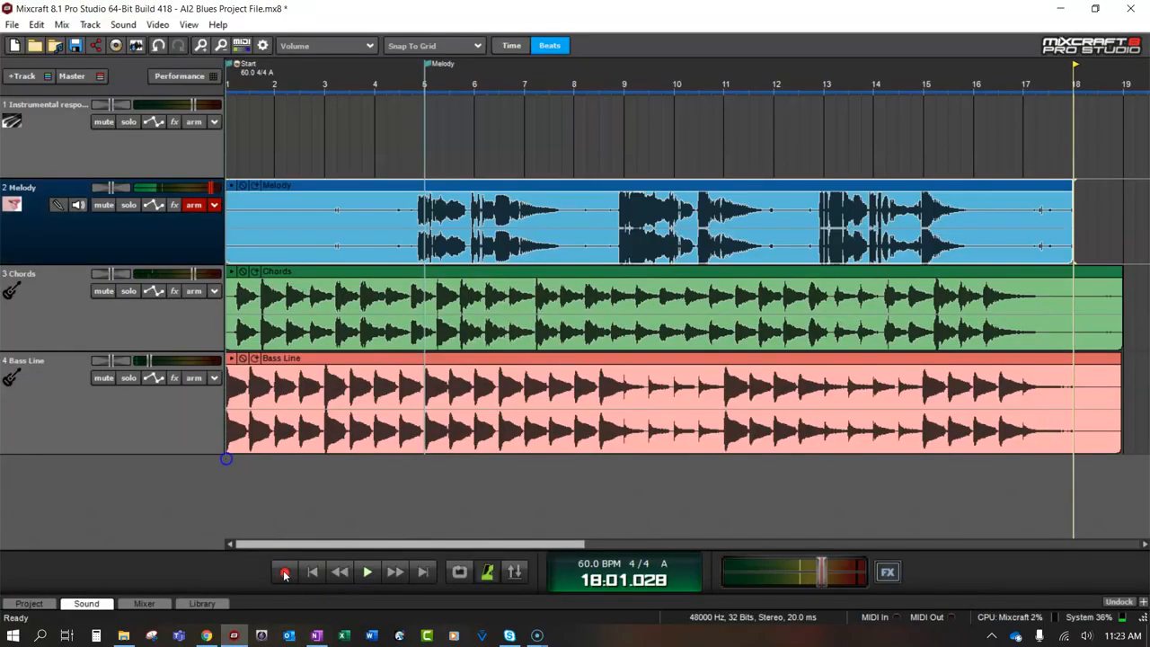
Lower the microphone's input volume in the Windows sound settings and return to Mixcraft
right_click(1086, 637)
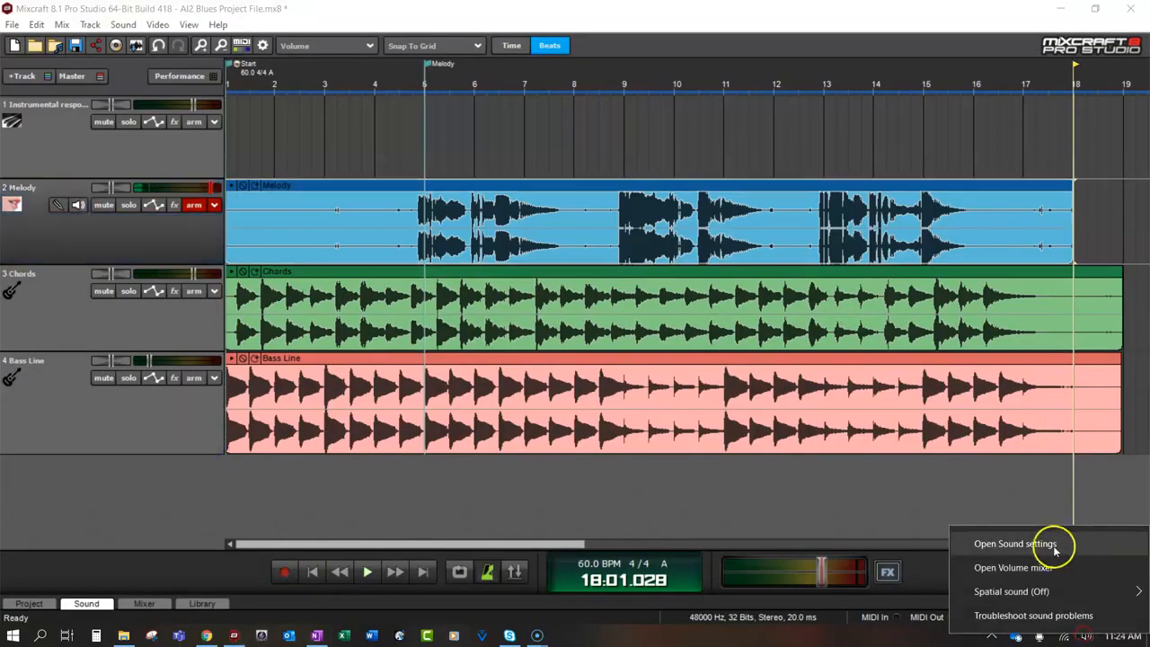
left_click(1052, 544)
left_click(296, 532)
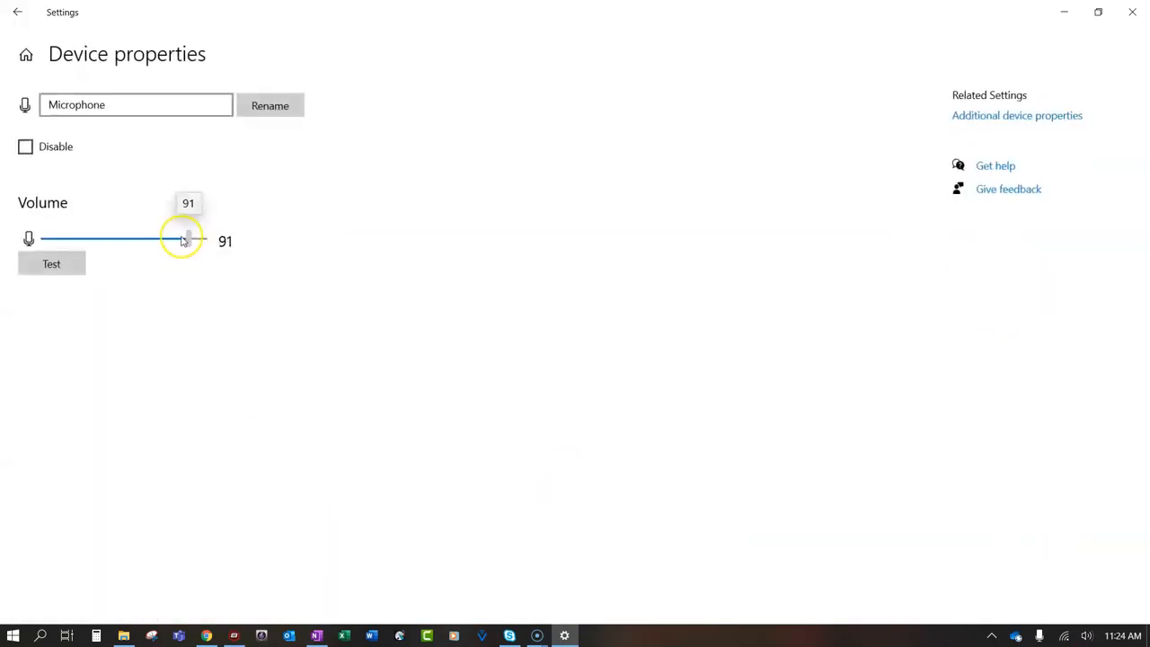
left_click(233, 635)
Park the first melody take, muted, on the Instrumental response track and record a new Melody take while reading the score in OneNote
left_click_drag(241, 188, 241, 105)
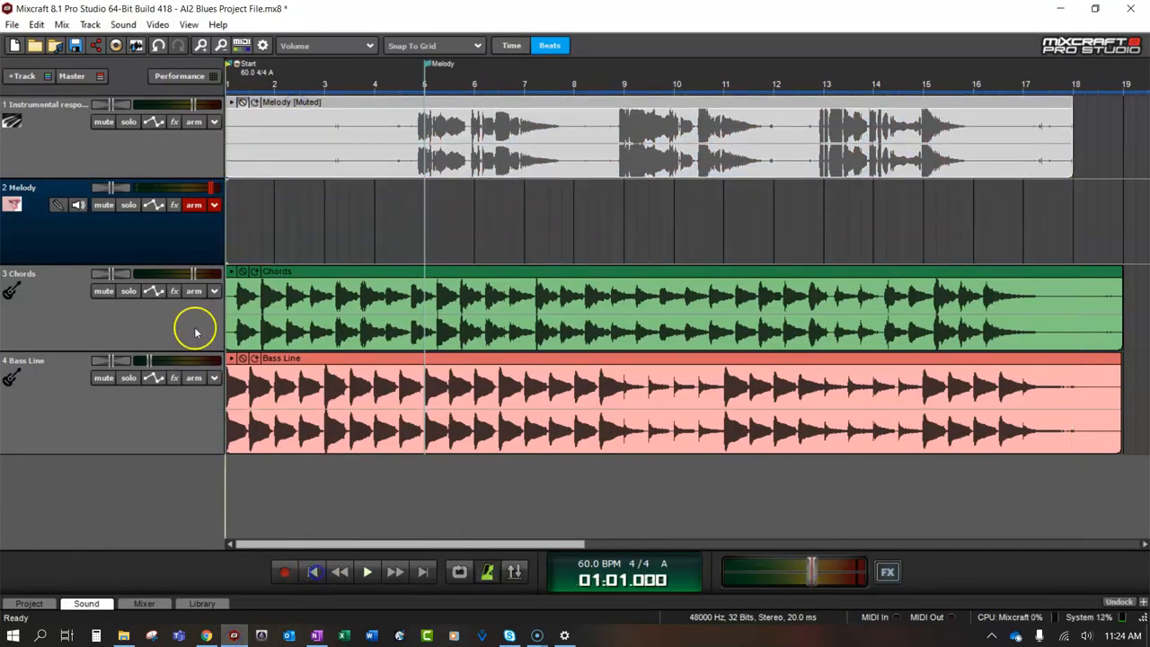
left_click(284, 572)
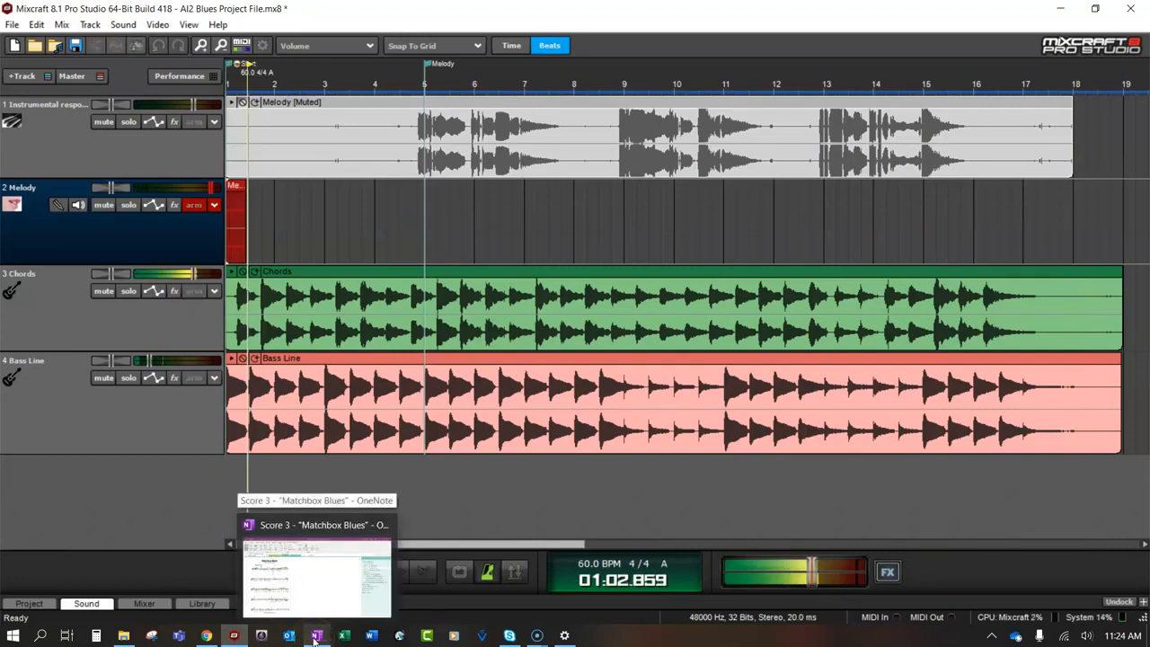
left_click(315, 636)
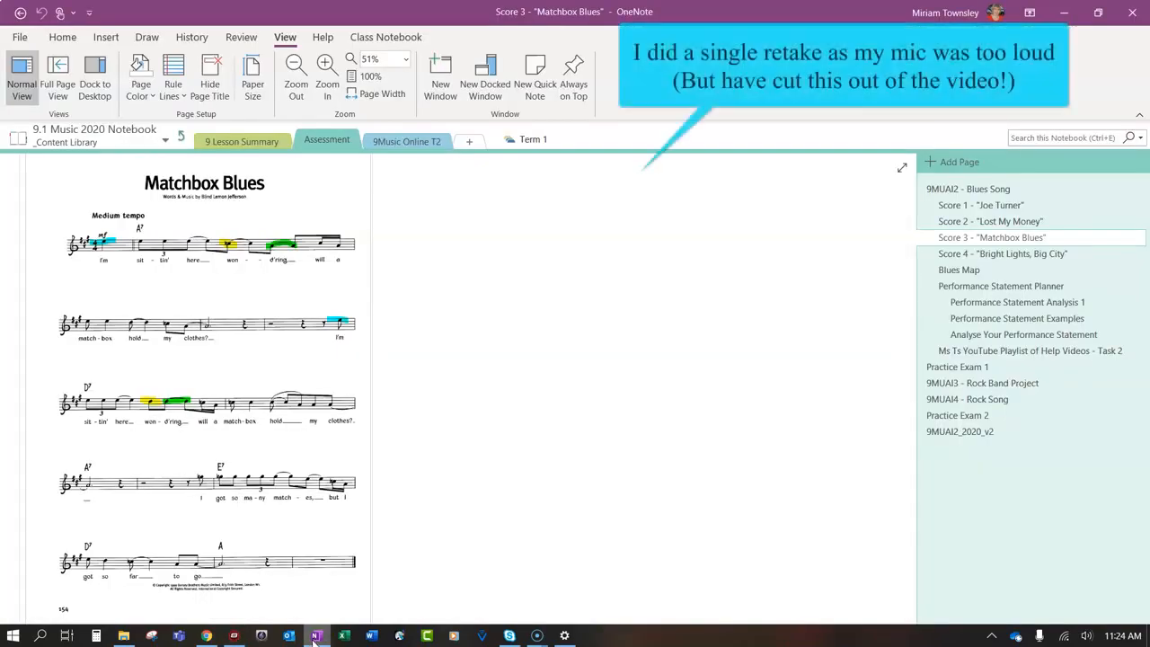
left_click(234, 636)
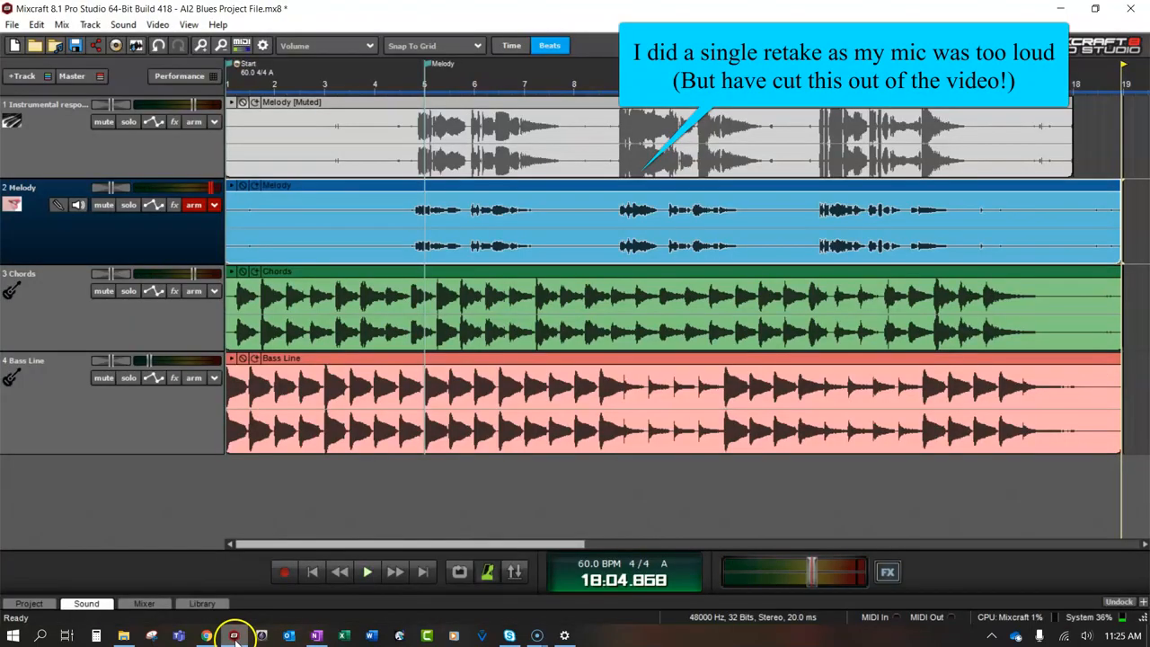
Play from just before bar 5, disarm the Melody track, and lower the Chords and raise the Bass Line to about -10.7 dB
left_click(396, 92)
key("space")
left_click(196, 208)
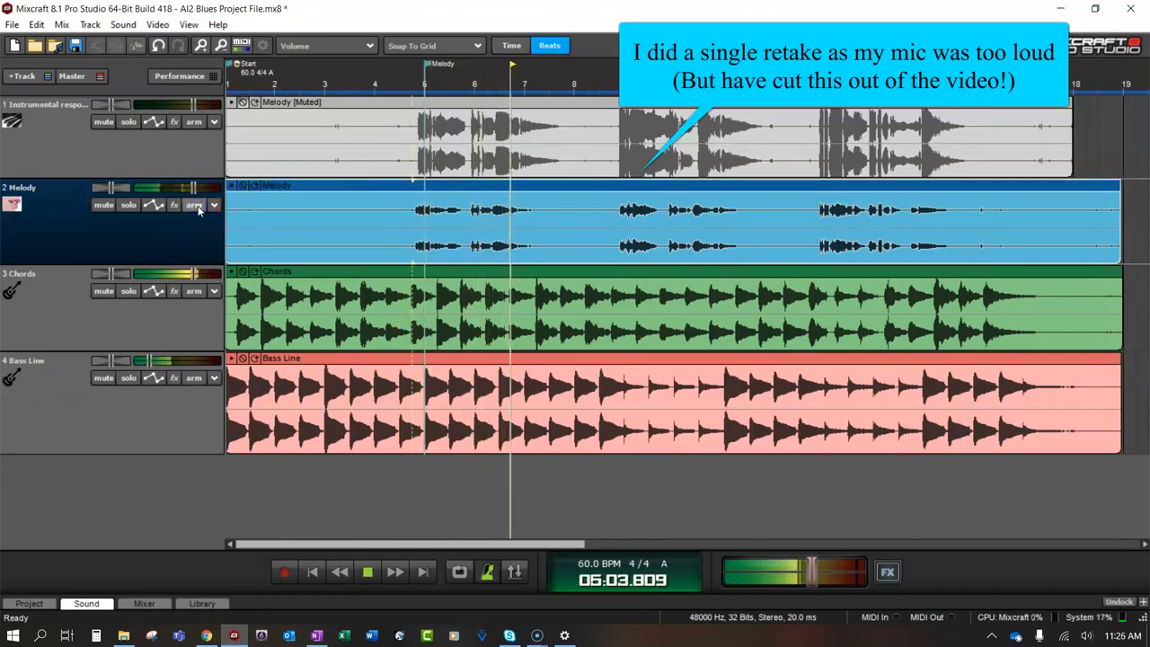
left_click_drag(149, 360, 158, 359)
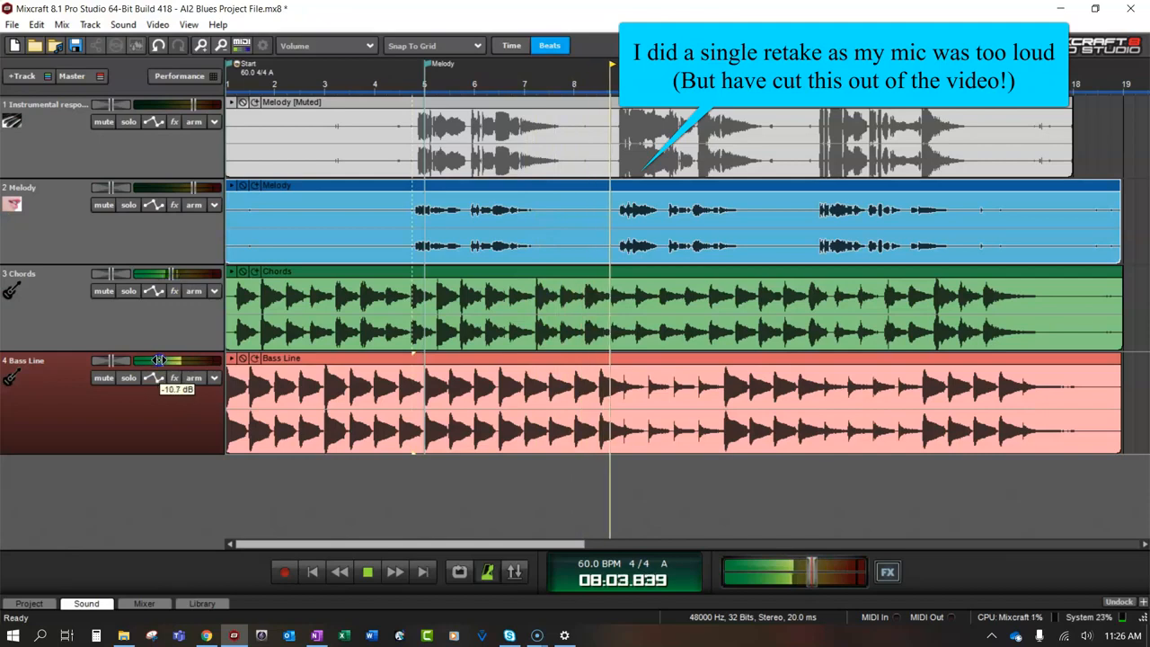
Delete the muted first melody take and trim the Melody clip to bars 4–16, shortening the ends of the Chords and Bass Line clips
right_click(343, 105)
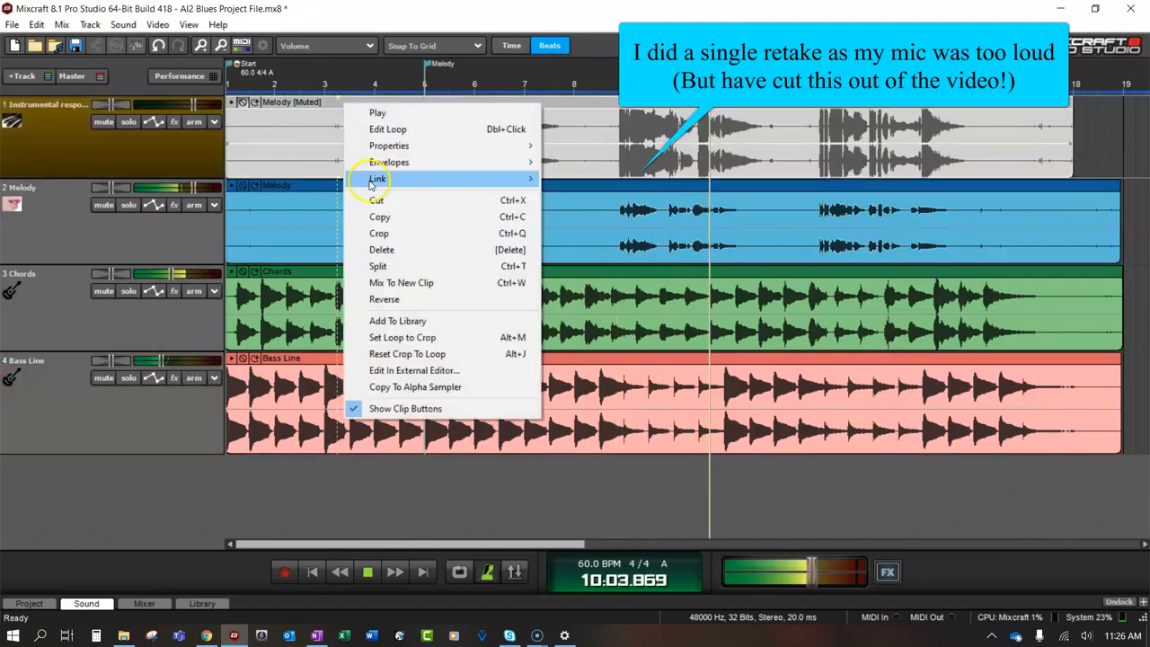
left_click(381, 249)
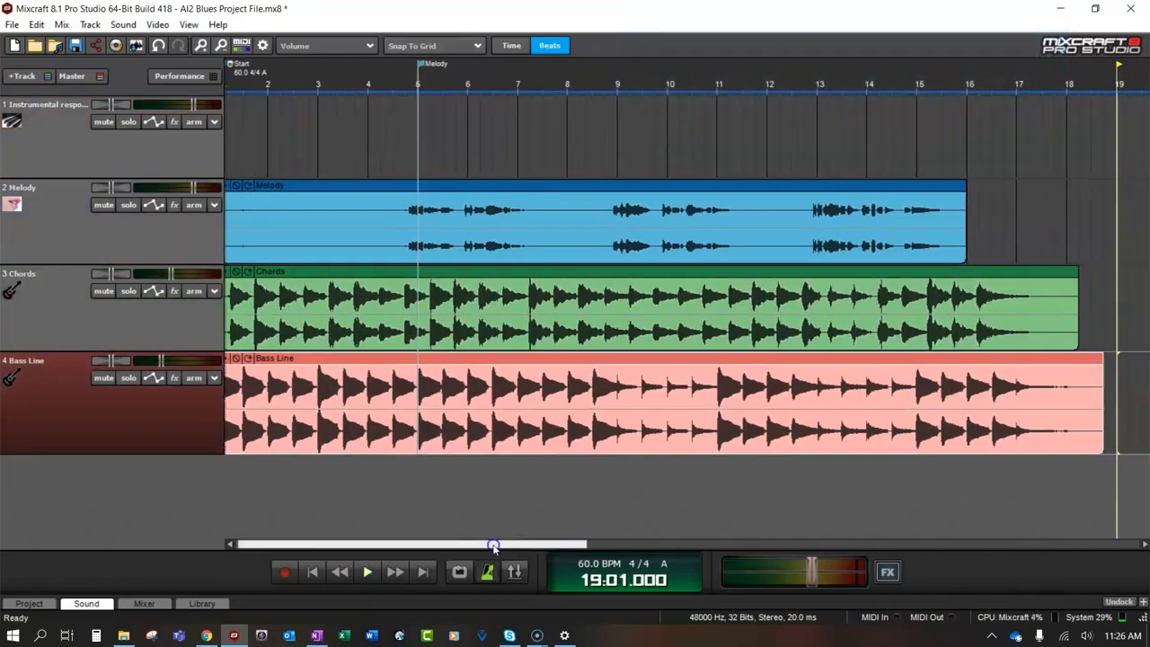
left_click_drag(493, 547, 491, 546)
left_click_drag(232, 207, 366, 208)
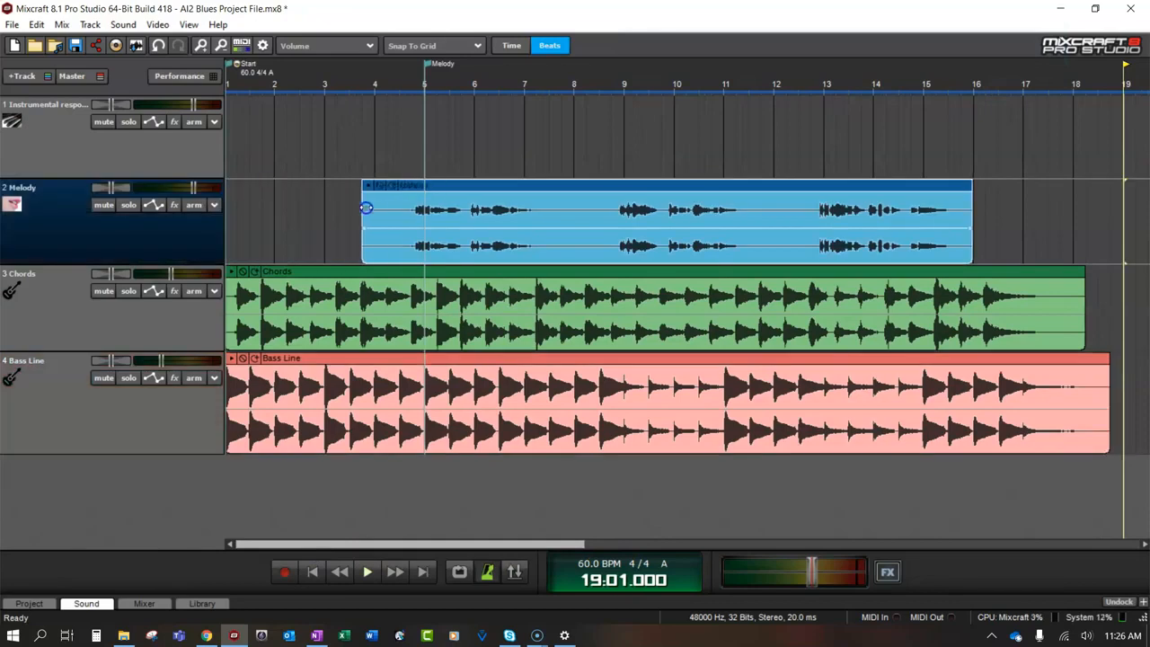
Record a take from the start on the Instrumental response track and trim the clip's beginning to about bar 5.5
left_click(313, 572)
left_click(186, 171)
left_click(285, 573)
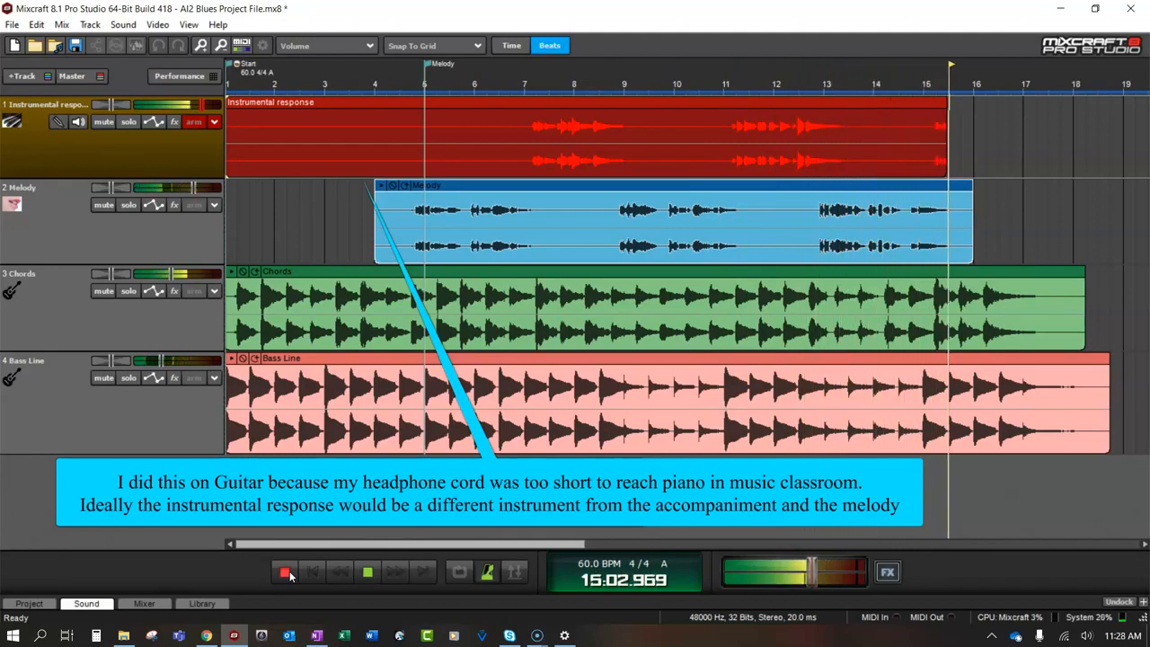
left_click(284, 573)
left_click_drag(230, 119, 453, 120)
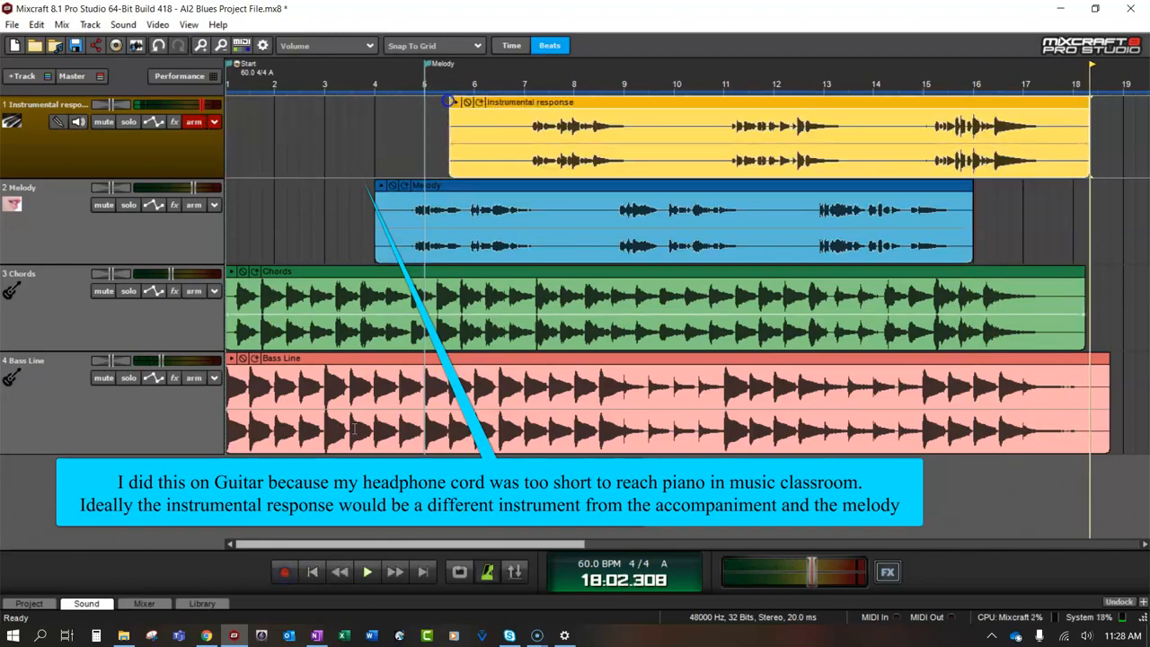
Play the mix, slightly reduce the Bass Line, Chords, Instrumental response and Melody volumes, and disarm the Instrumental response track
left_click(367, 572)
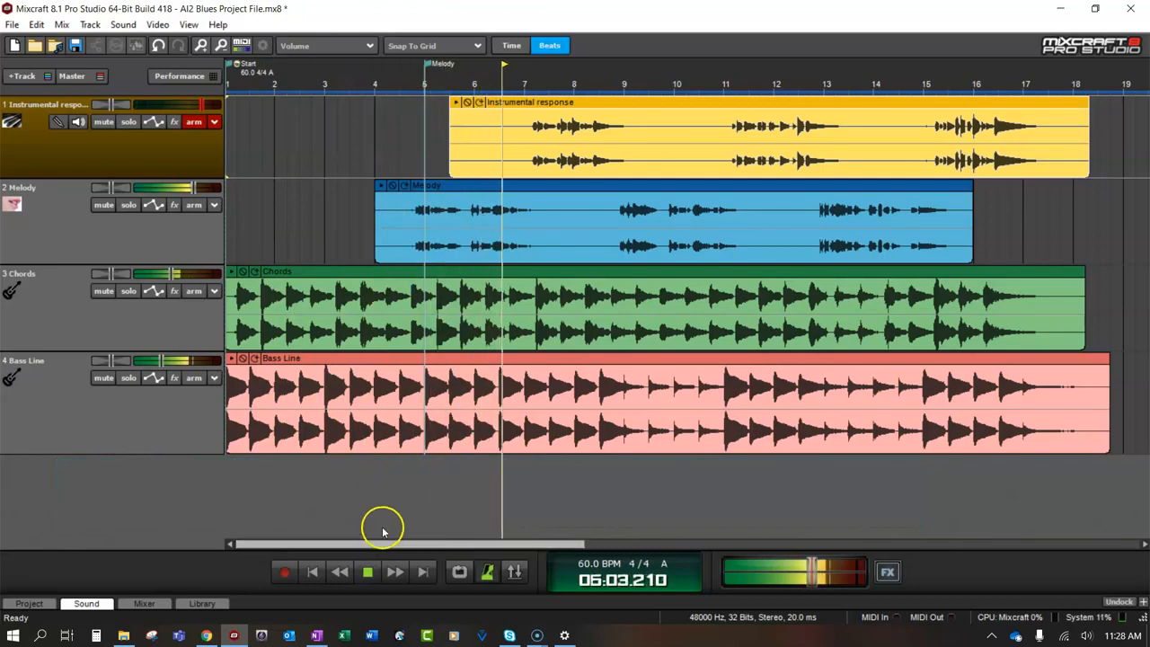
left_click(158, 361)
left_click_drag(171, 275, 164, 274)
left_click_drag(202, 106, 193, 105)
left_click(194, 122)
left_click_drag(194, 188, 190, 188)
Audition Acoustica Reverb, Acoustica Chorus and Acoustica Pro Studio Reverb on the Melody track
left_click(173, 205)
left_click(327, 355)
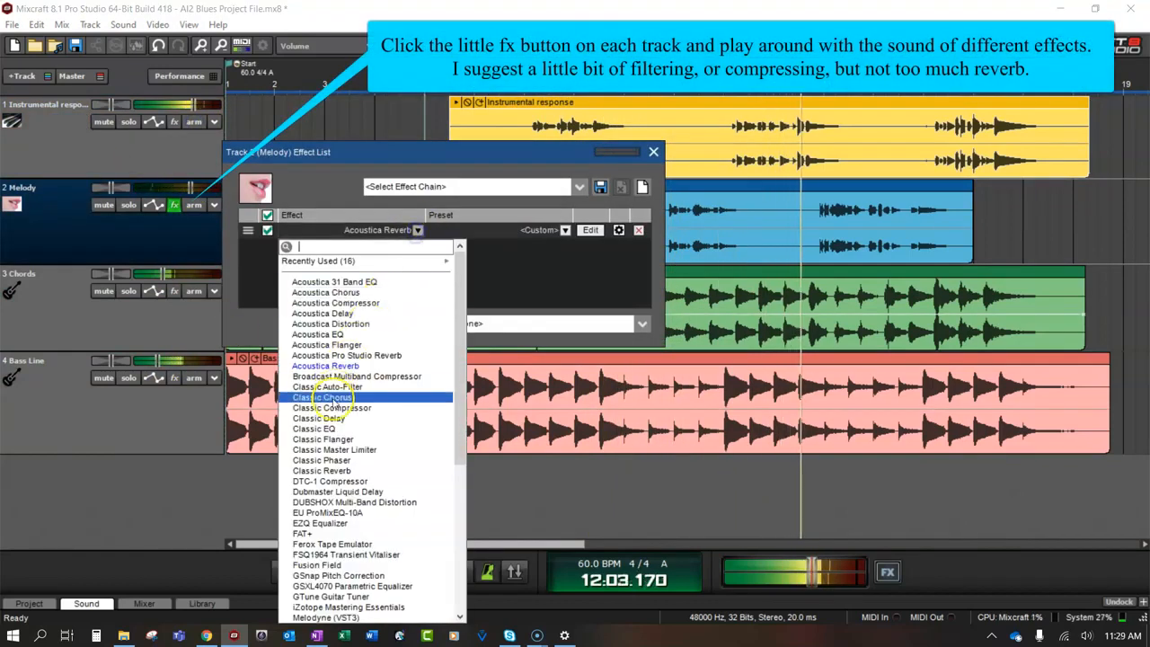
left_click(327, 472)
left_click(418, 230)
left_click(365, 263)
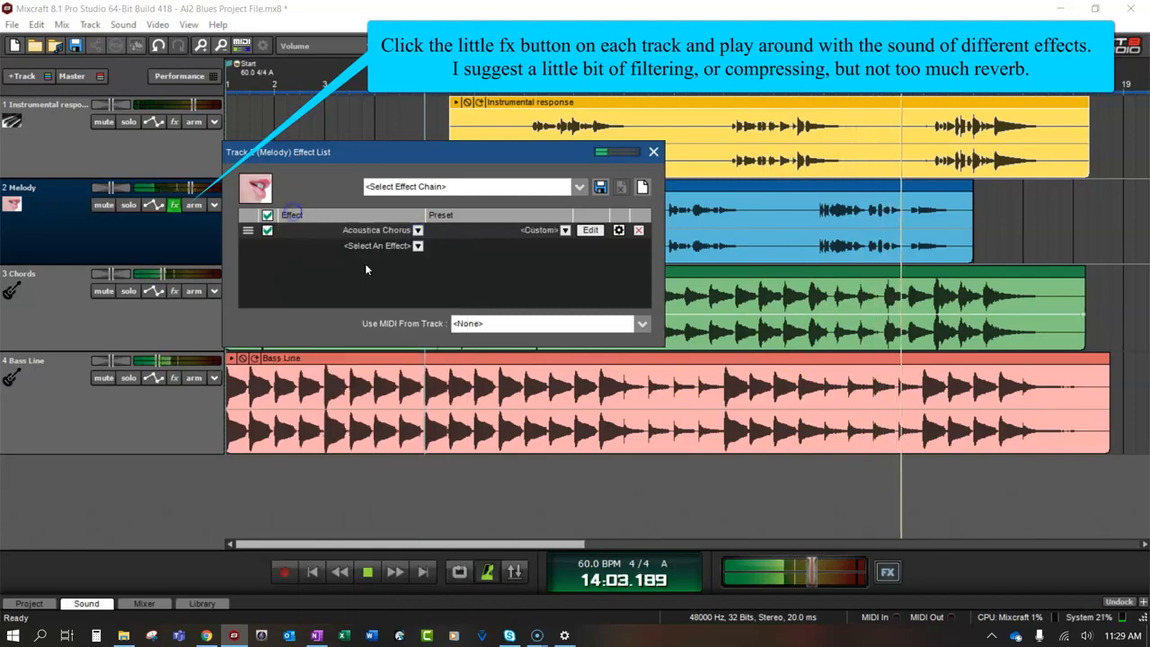
left_click(418, 230)
left_click(329, 355)
Move the Melody effect list clear of the clips and set its effects to Acoustica EQ followed by Acoustica Pro Studio Reverb
left_click_drag(444, 152, 718, 260)
left_click_drag(651, 250, 725, 291)
left_click(767, 380)
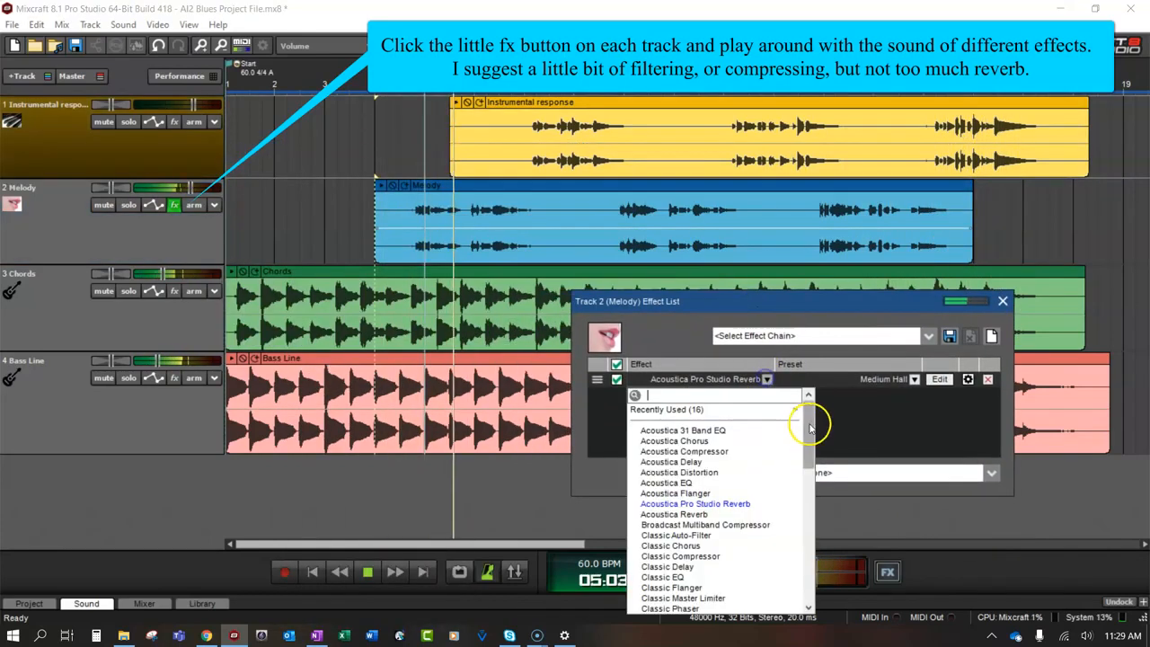
left_click(689, 482)
left_click(767, 396)
left_click(701, 520)
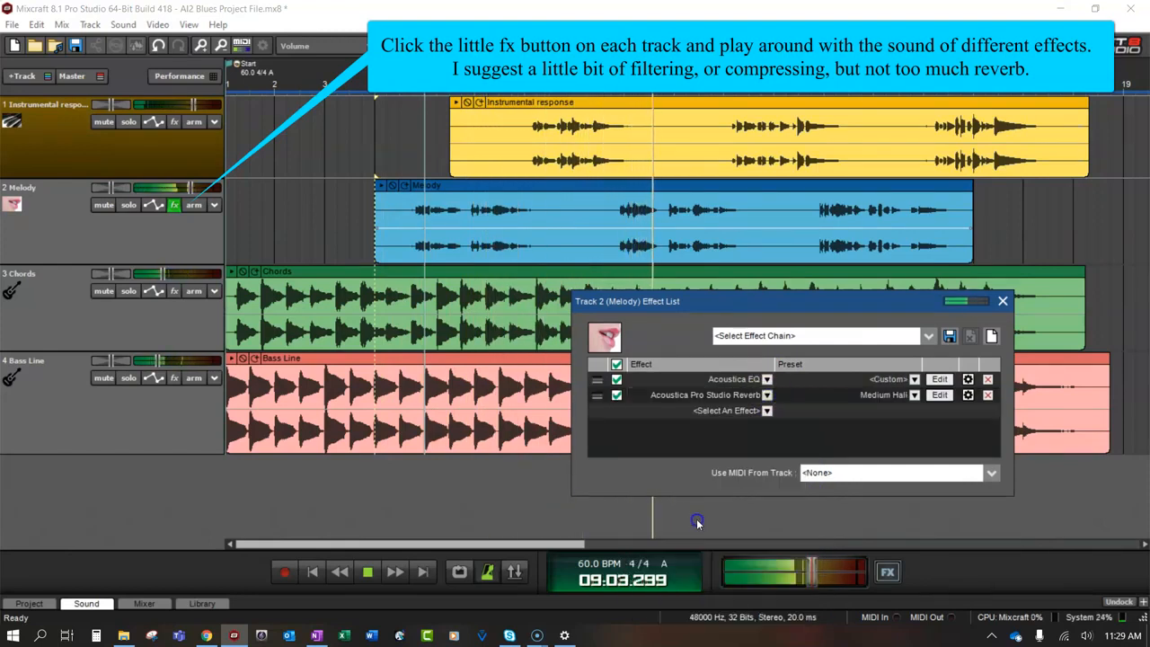
Close the Melody effect list and add an Acoustica Compressor to the Chords track
double_click(342, 280)
left_click(86, 387)
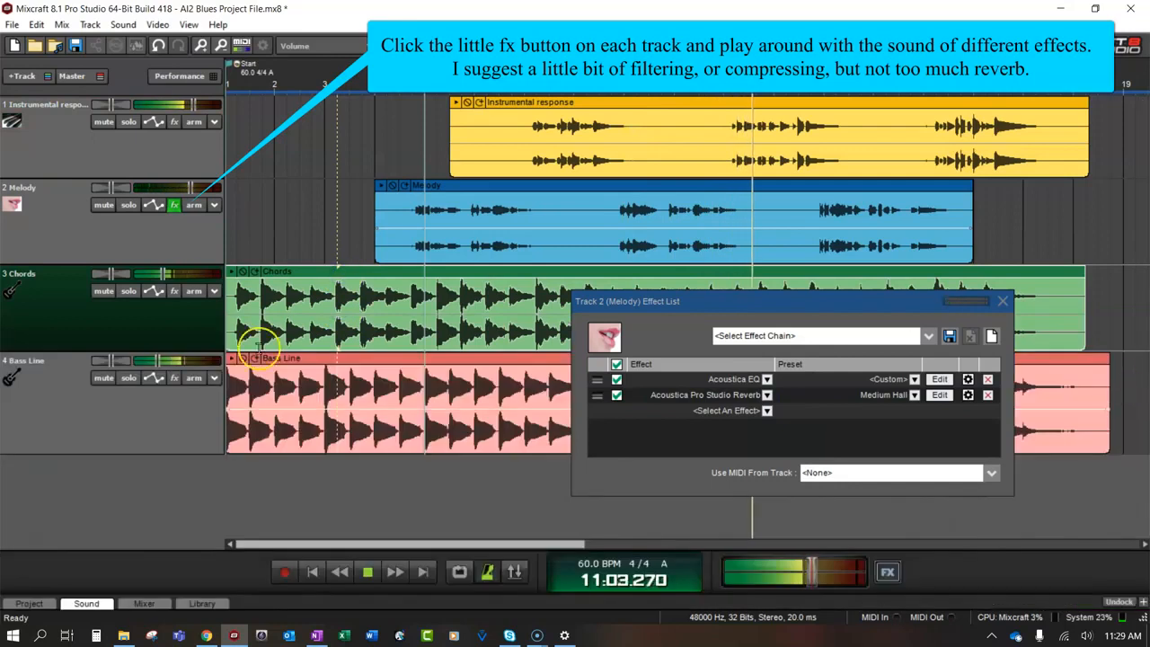
left_click(1003, 302)
left_click(175, 292)
left_click(329, 390)
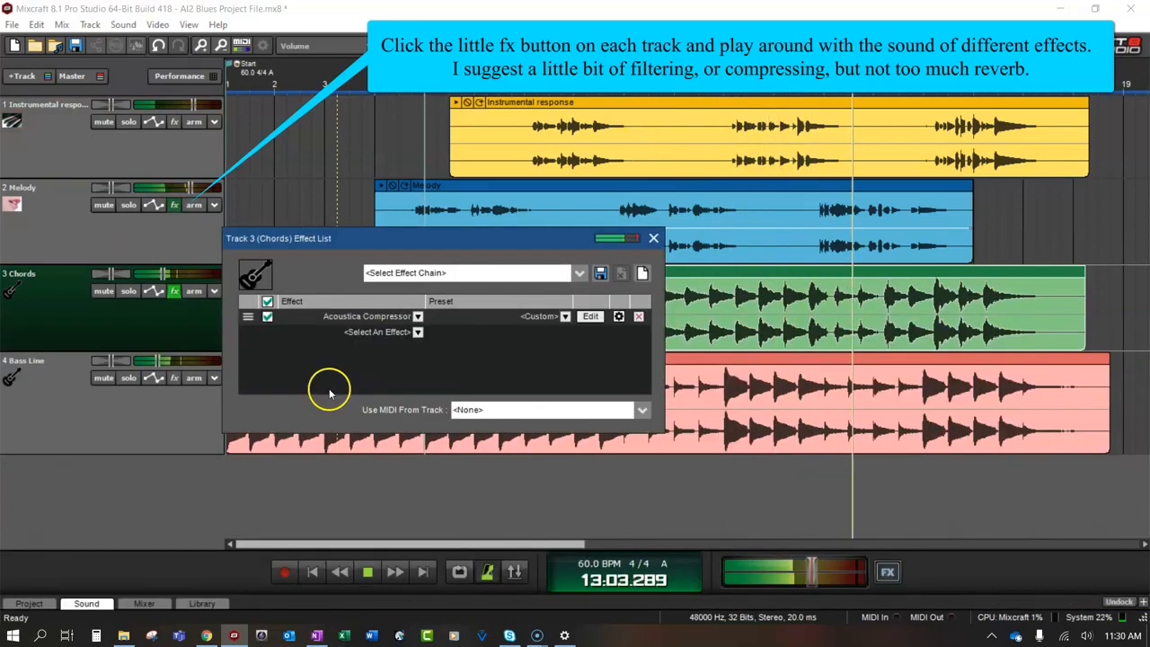
left_click(653, 239)
Add an Acoustica Compressor to the Bass Line and a Classic Compressor to the Instrumental response track, and stop playback
left_click(174, 377)
left_click(174, 121)
left_click(359, 333)
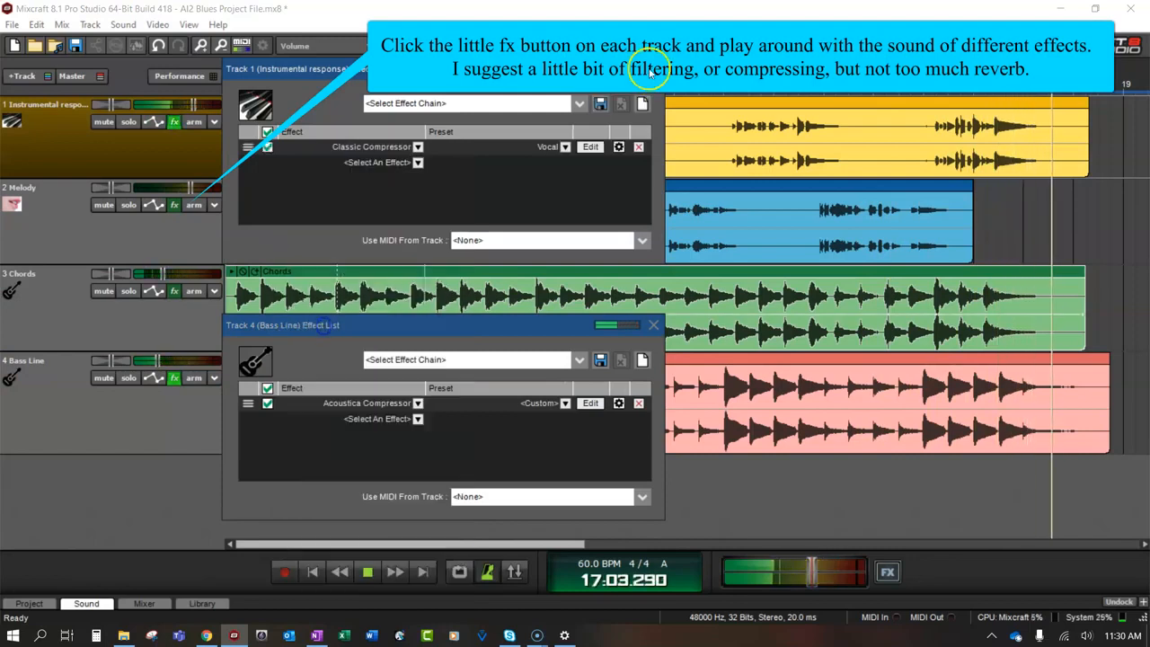
left_click(653, 69)
left_click(653, 326)
left_click(367, 572)
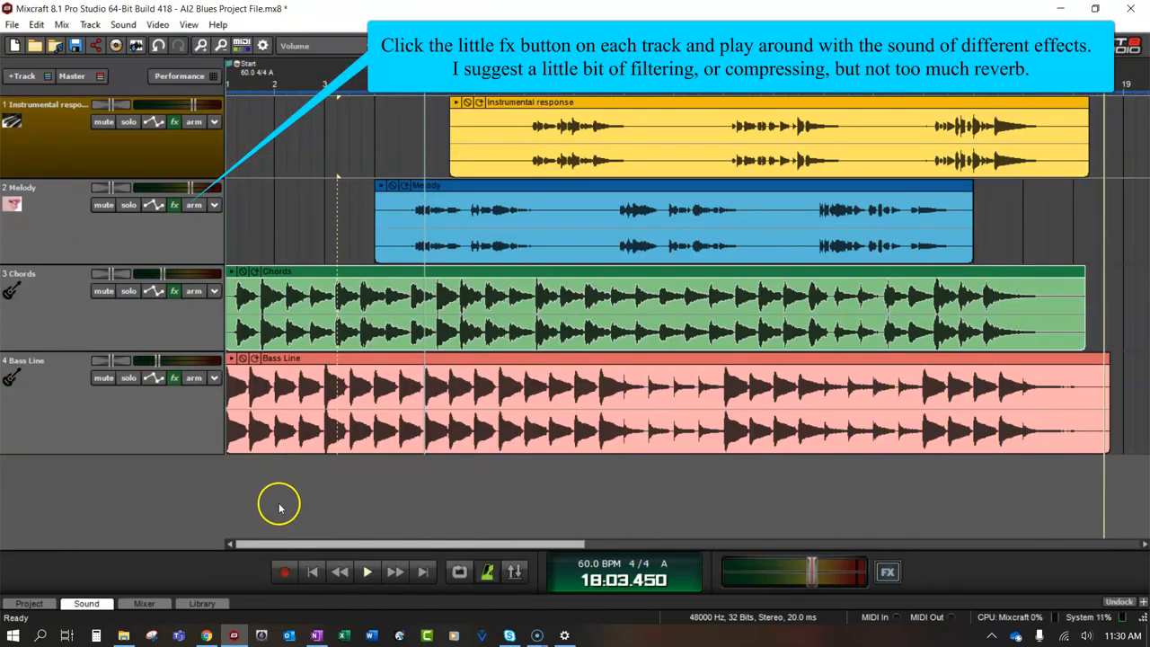
Select the Melody clip and set timeline snapping to Snap Off
left_click(444, 188)
left_click(477, 45)
left_click(461, 64)
Try splitting the Melody clip at two points and nudging the section between them, and undo these edits
scroll(508, 235, "up", 2)
left_click(529, 188)
left_click_drag(529, 189, 530, 187)
scroll(533, 190, "down", 2)
right_click(483, 205)
left_click(522, 369)
right_click(629, 207)
left_click(663, 370)
mouse_move(578, 186)
left_mouse_down()
mouse_move(592, 186)
mouse_move(578, 185)
left_mouse_up()
key("ctrl+z")
key("ctrl+z")
key("ctrl+z")
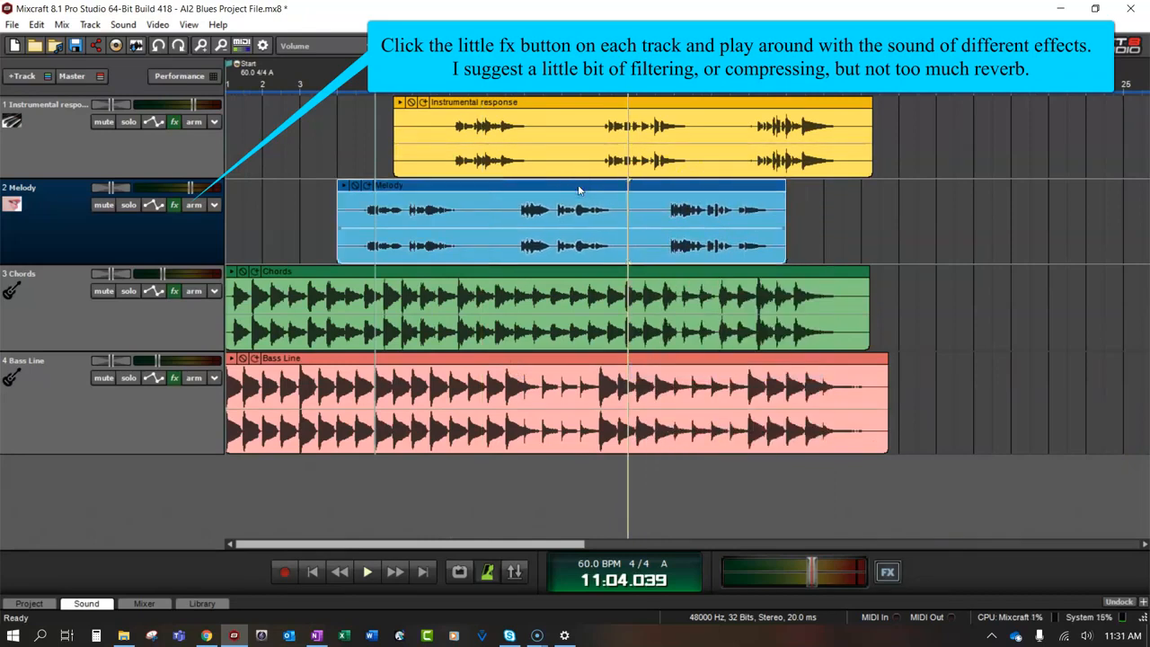
Slightly lower the Instrumental response volume, slightly raise the Melody volume, and play the mix from the start
left_click(194, 106)
left_click(193, 181)
left_click(312, 571)
left_click(368, 572)
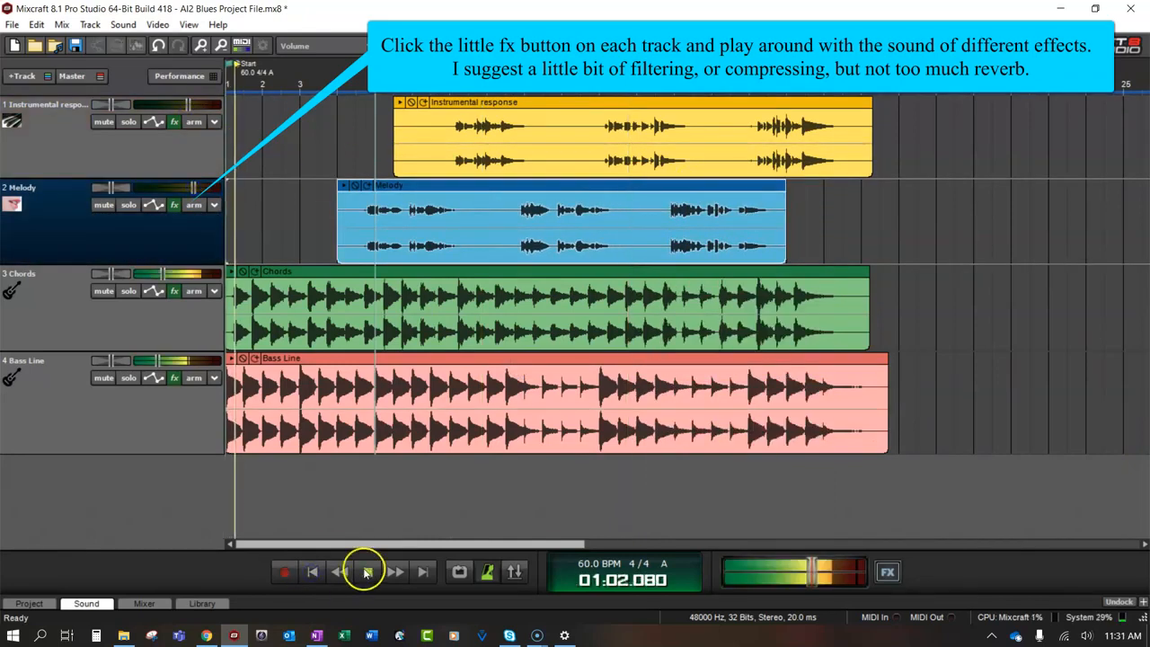
Replace the Acoustica Pro Studio Reverb on the Melody track with Acoustica Chorus and close the effect list
left_click(175, 205)
left_click(767, 396)
left_click(947, 410)
left_click(989, 397)
left_click(768, 396)
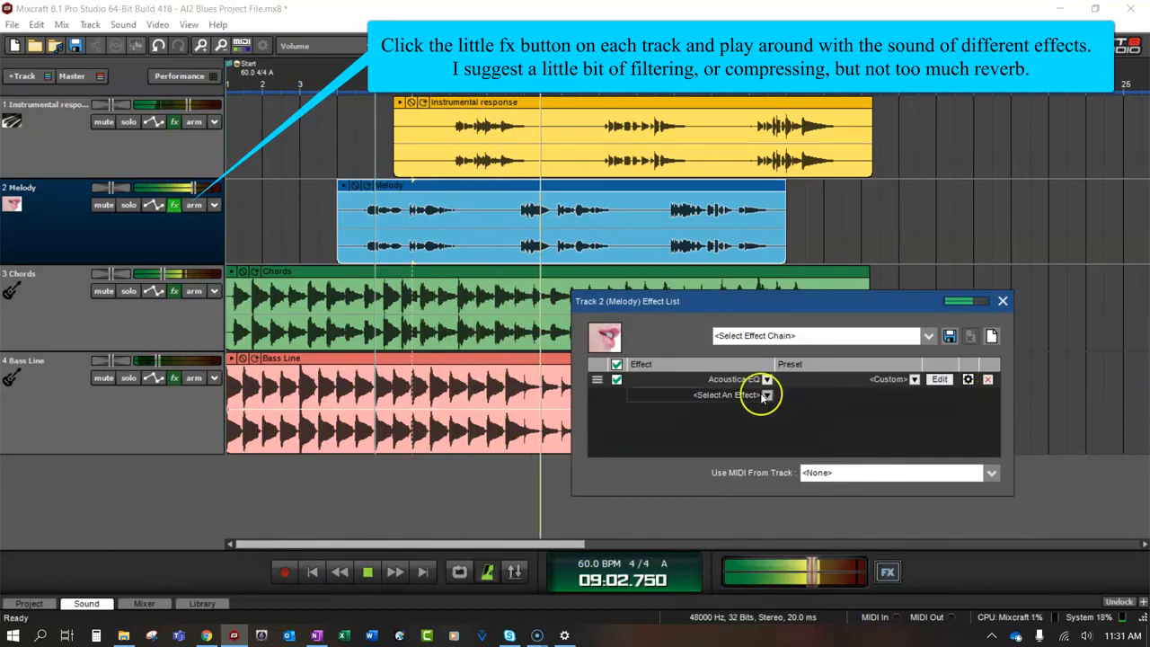
left_click(658, 456)
left_click(1003, 302)
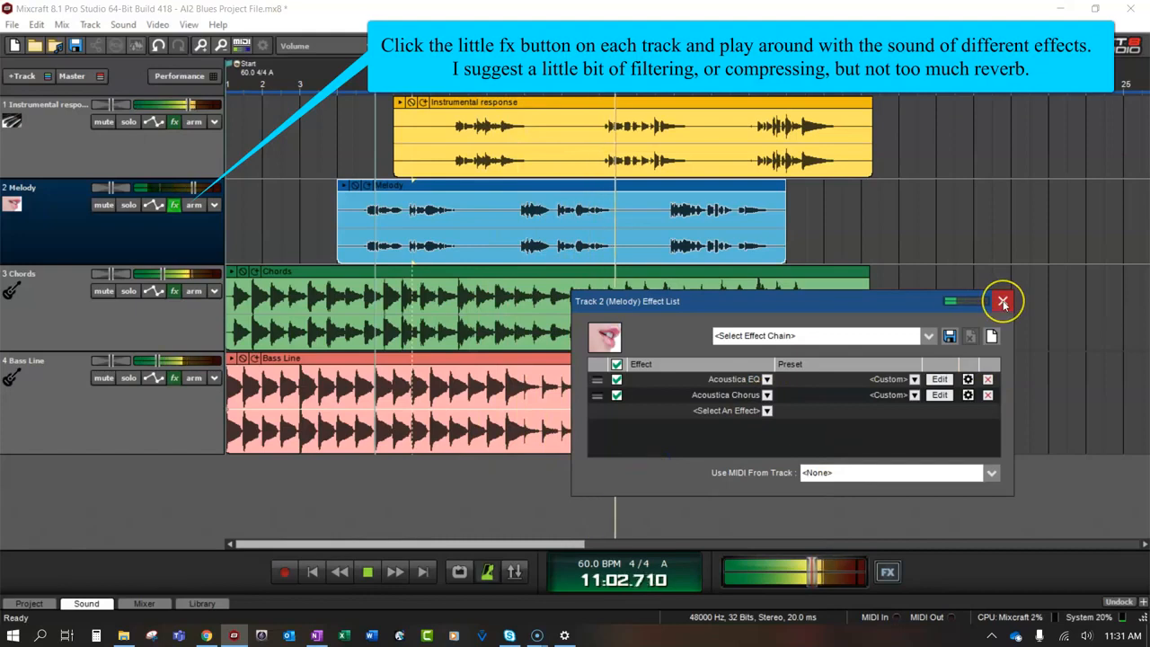
Add a second effect after the Acoustica Compressor on the Chords track and close its effect list
left_click(456, 296)
left_click(174, 291)
left_click(418, 332)
left_click(409, 471)
left_click(653, 238)
left_click(1143, 384)
Change the Bass Line's effect to Classic Auto-Filter, close its effect list and stop playback
left_click(174, 377)
left_click(418, 402)
left_click(354, 466)
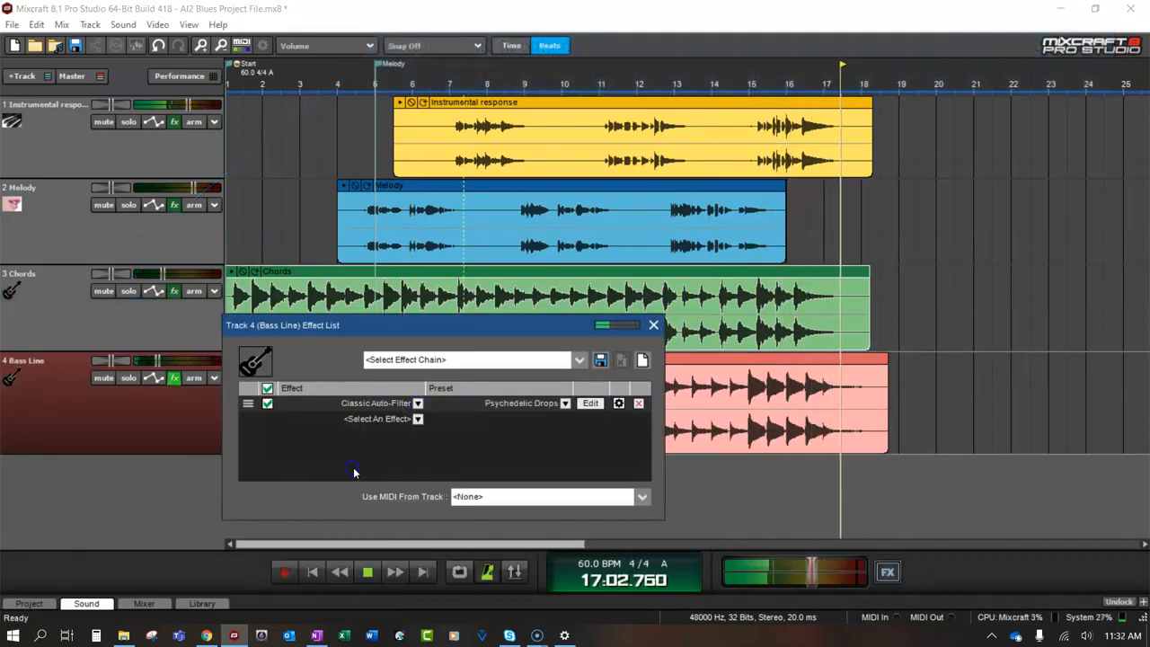
left_click(653, 327)
key("space")
Solo the Bass Line track and play it from the start to judge its effect
left_click(127, 379)
left_click(314, 574)
left_click(364, 577)
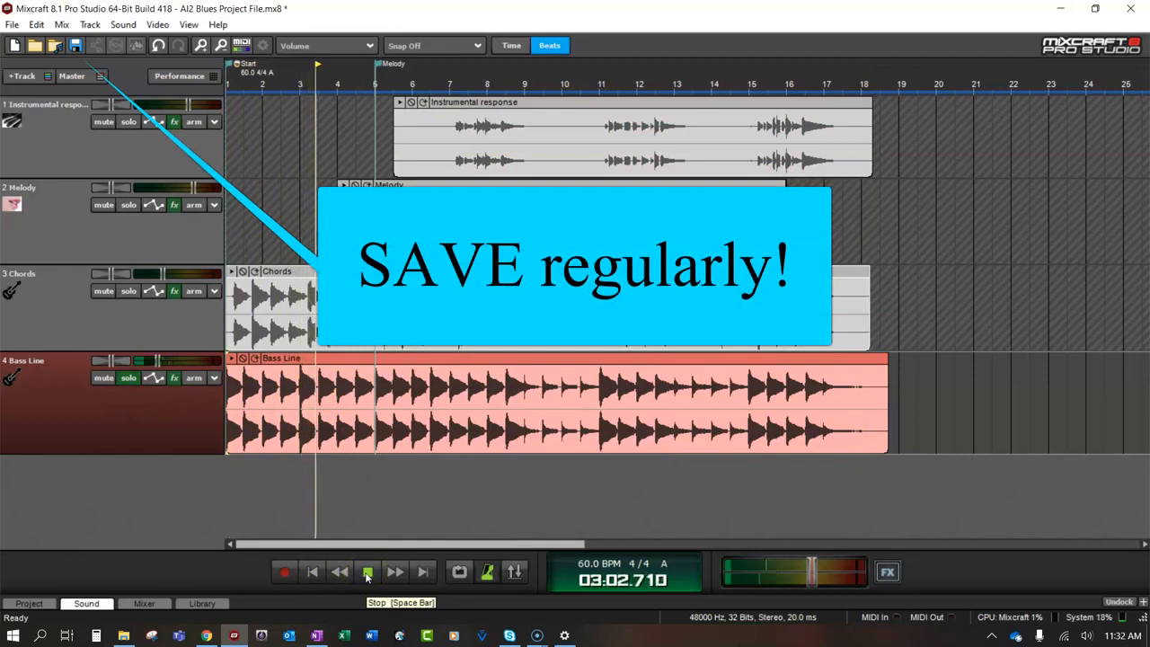
Replace the Bass Line's Classic Auto-Filter with a different effect, stop playback, unsolo the track and save the project
left_click(174, 378)
left_click(638, 402)
left_click(418, 403)
left_click(360, 509)
left_click(431, 411)
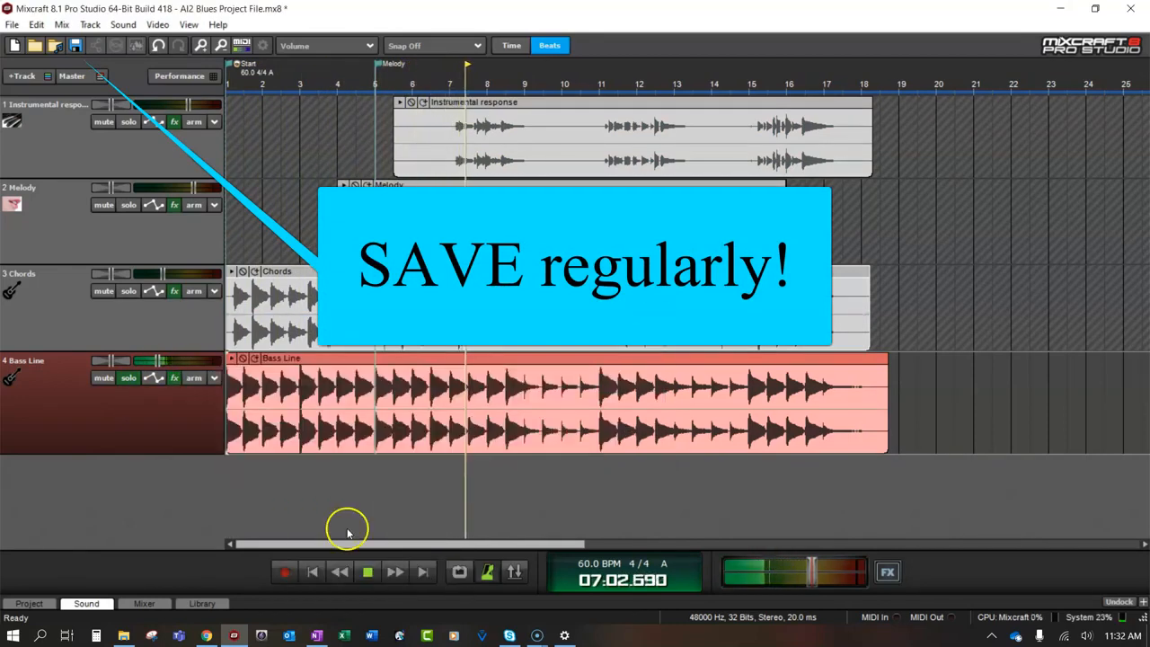
left_click(368, 572)
left_click(128, 378)
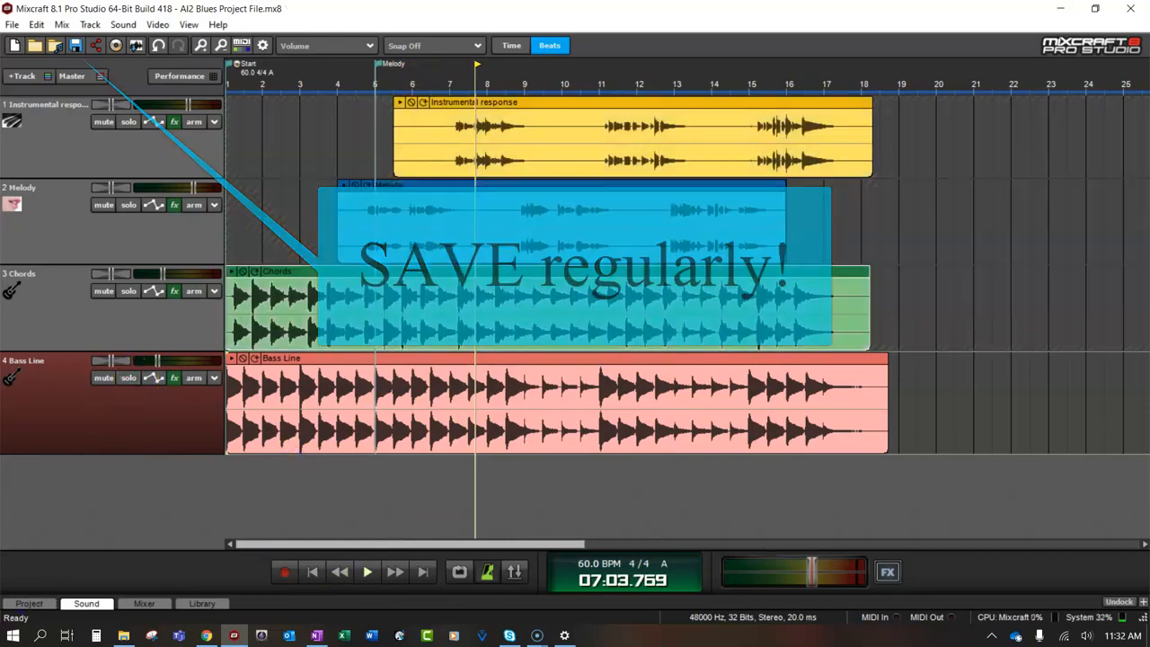